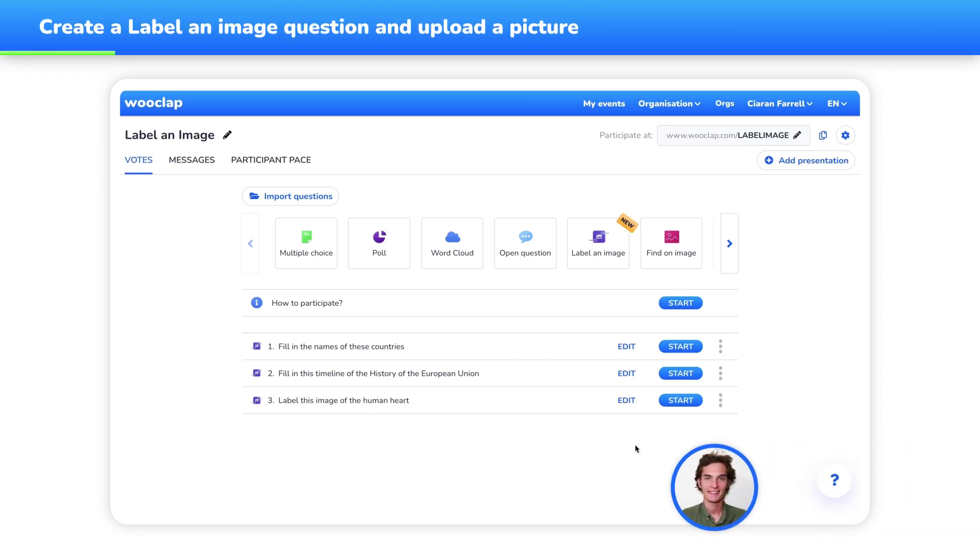
Step: Create a Label an image question using the Human heart.jpg photo from the Desktop
left_click(596, 252)
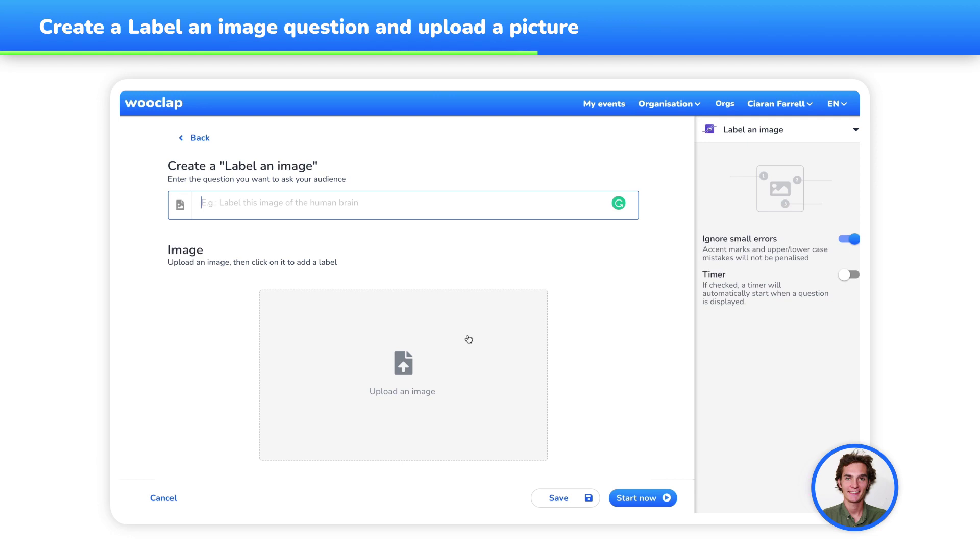
left_click(468, 340)
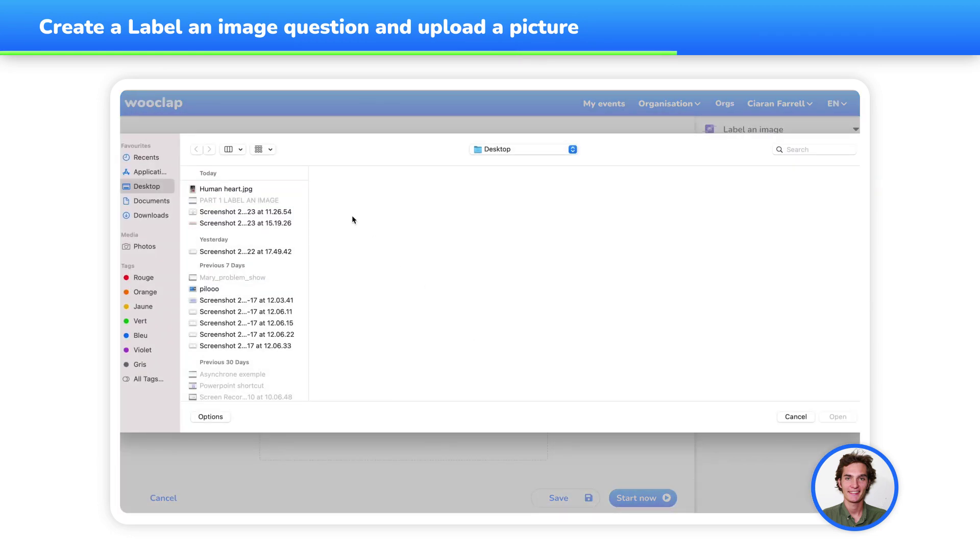
left_click(256, 190)
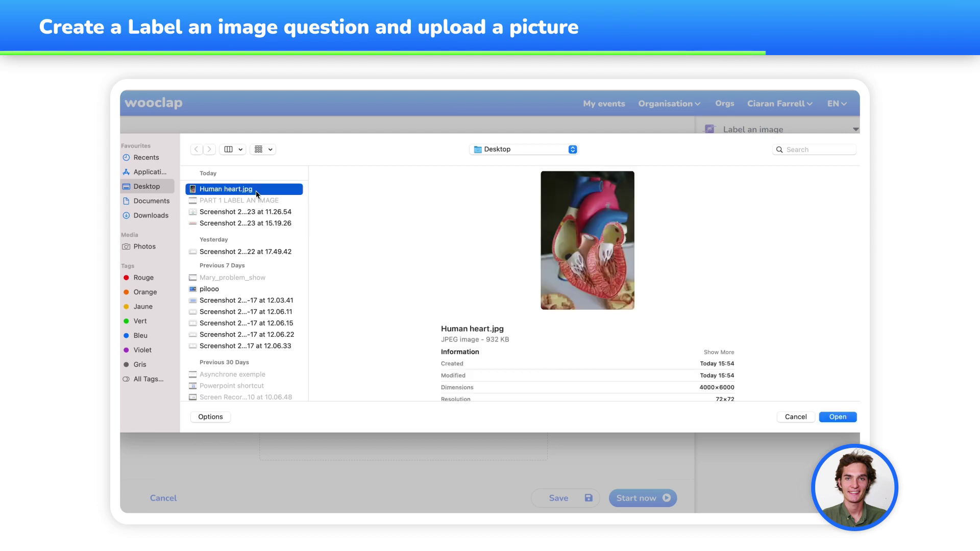
left_click(839, 419)
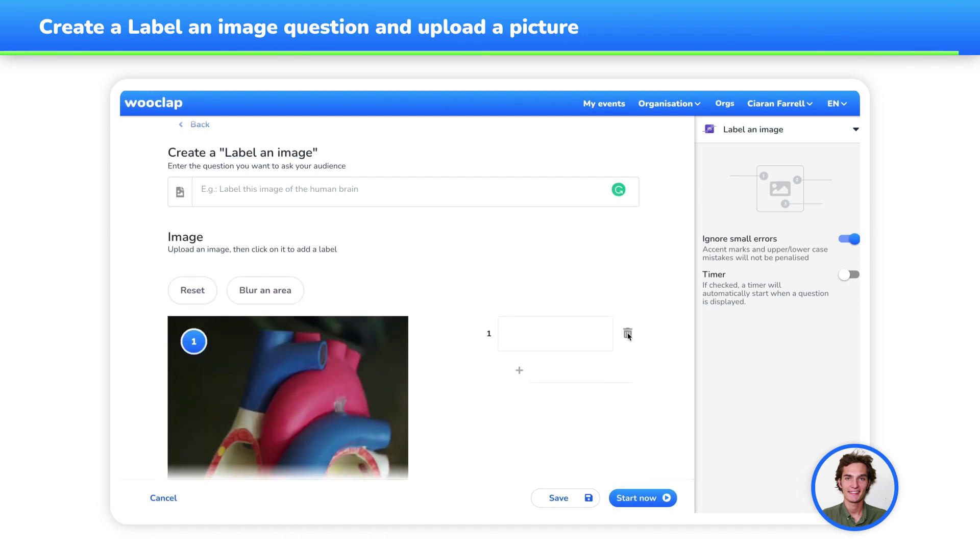
Step: Paste the question 'Label this image of the human heart' into the question field
scroll(628, 334, "down", 2)
scroll(451, 273, "up", 3)
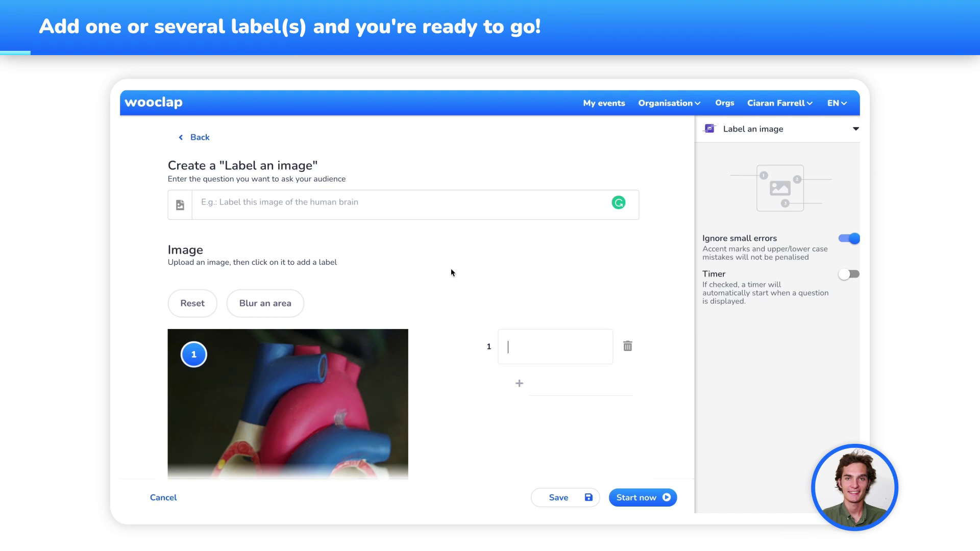
left_click(391, 209)
type("Label this image of the human heart")
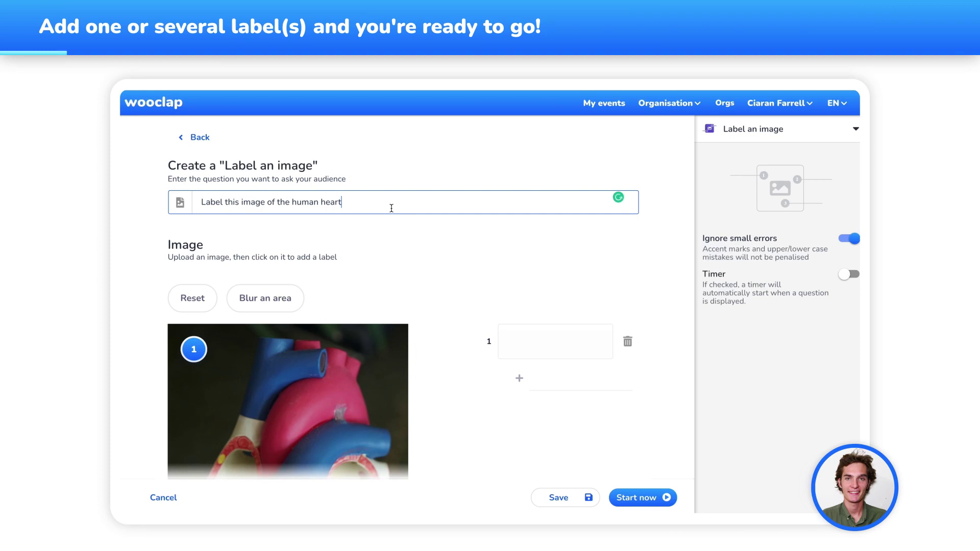
Step: Answer label 1 with Aorta and place its marker on the heart's aorta
scroll(531, 270, "down", 2)
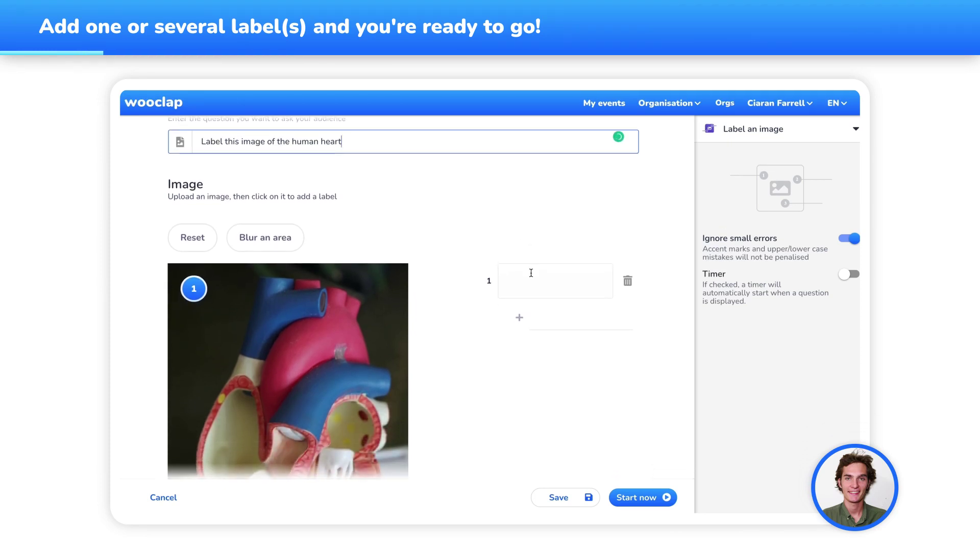
left_click(532, 276)
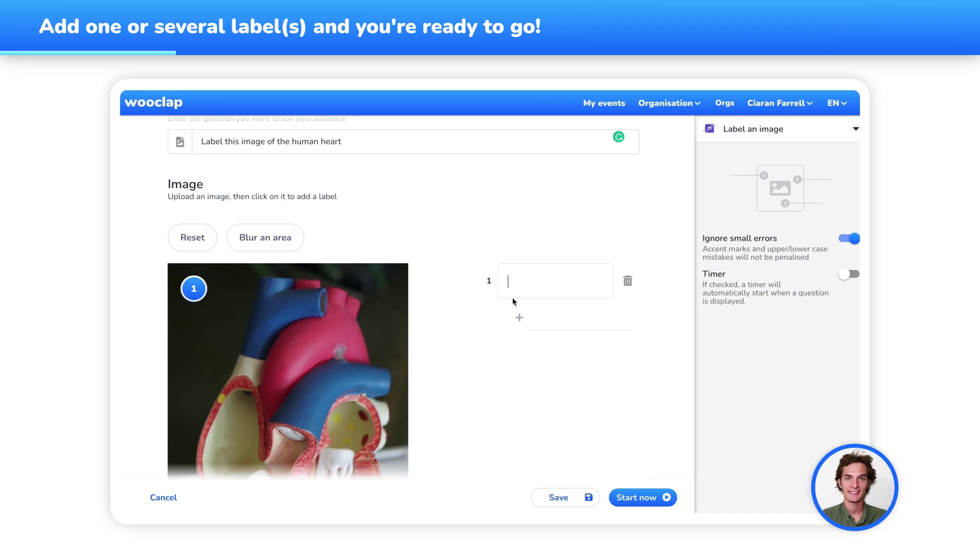
type("Aorta")
left_click_drag(195, 290, 306, 349)
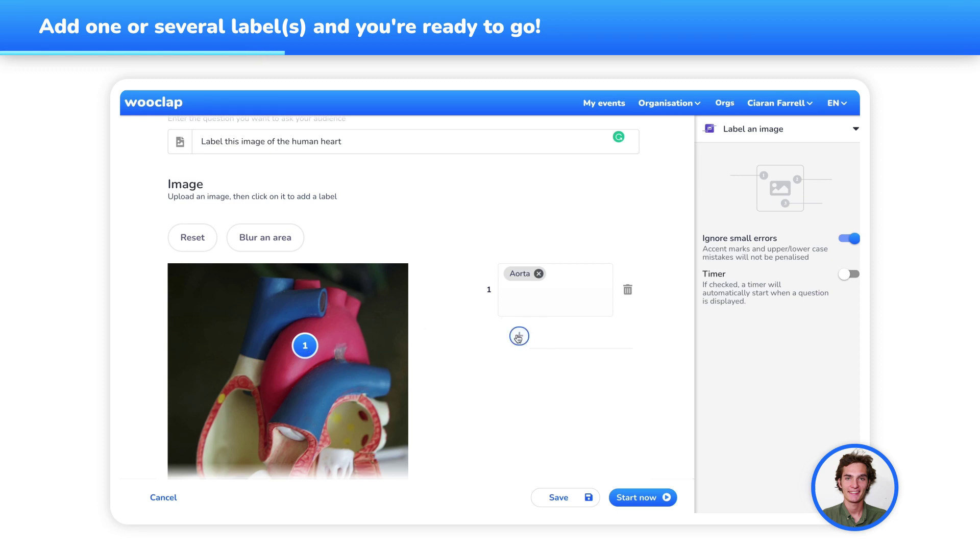
Step: Add label 2 answered Pulmonary artery, with its marker on the blue artery
left_click(518, 336)
type("Pul")
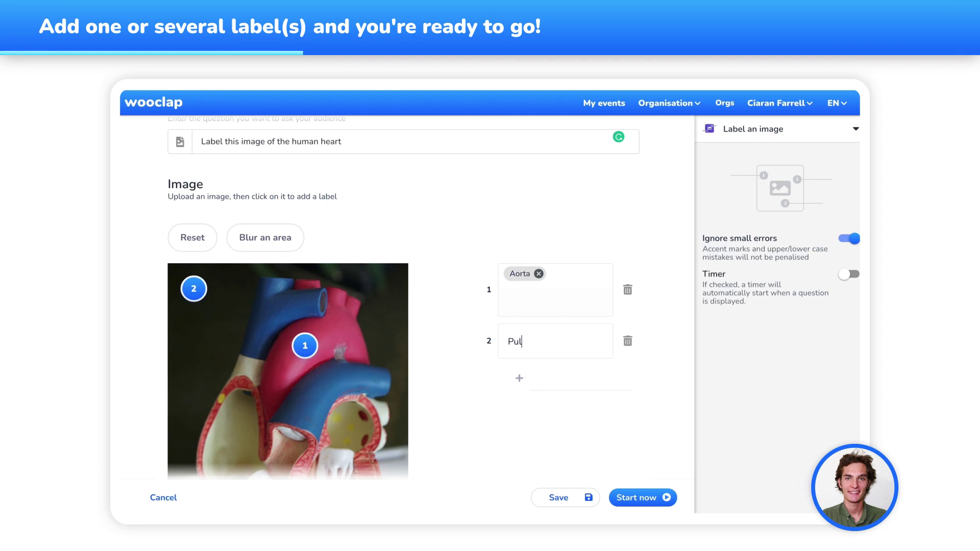
type("monary artery")
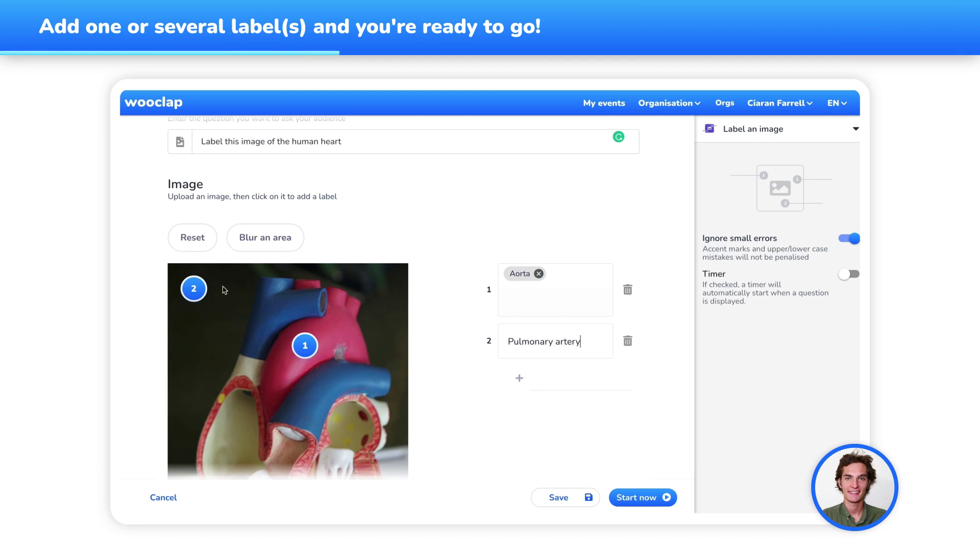
mouse_move(195, 292)
left_mouse_down()
mouse_move(278, 340)
mouse_move(328, 386)
left_mouse_up()
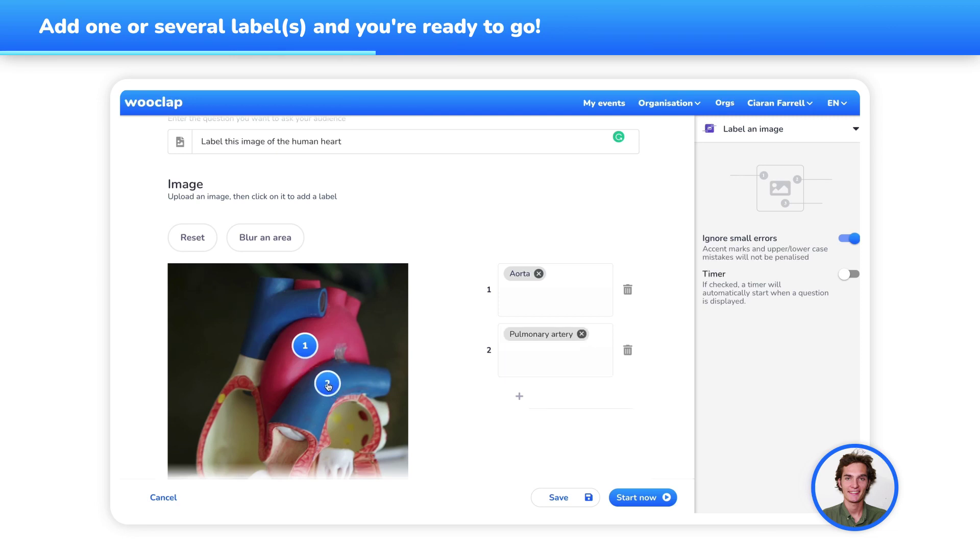
scroll(429, 339, "down", 1)
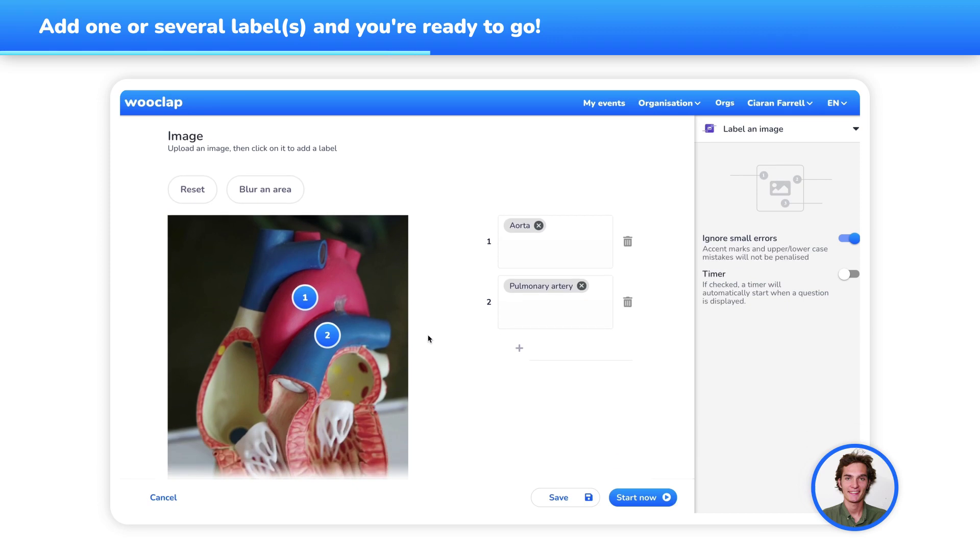
Step: Add marker 3 on the lower-left chamber as Right atrium, and accept artery for label 2
left_click(229, 391)
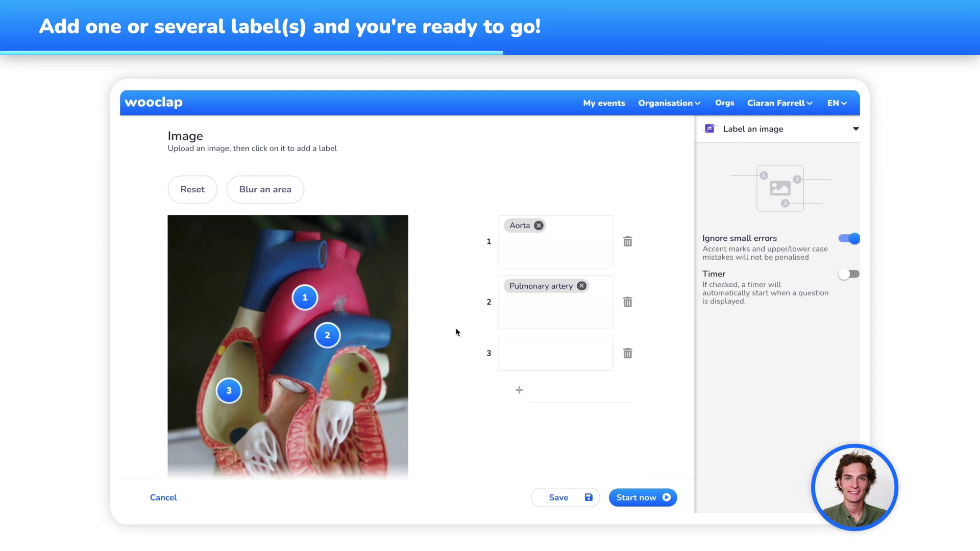
type("Right atrium")
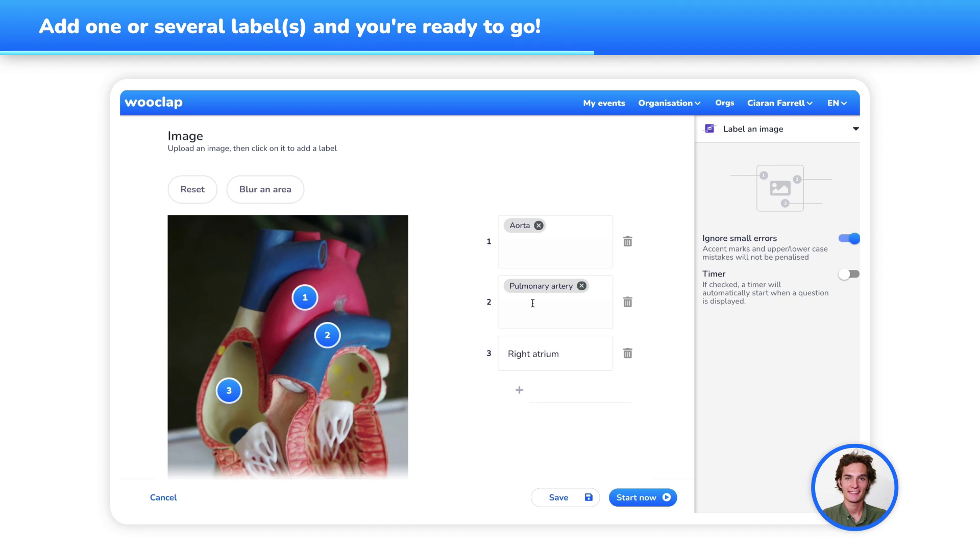
left_click(532, 303)
type("artery")
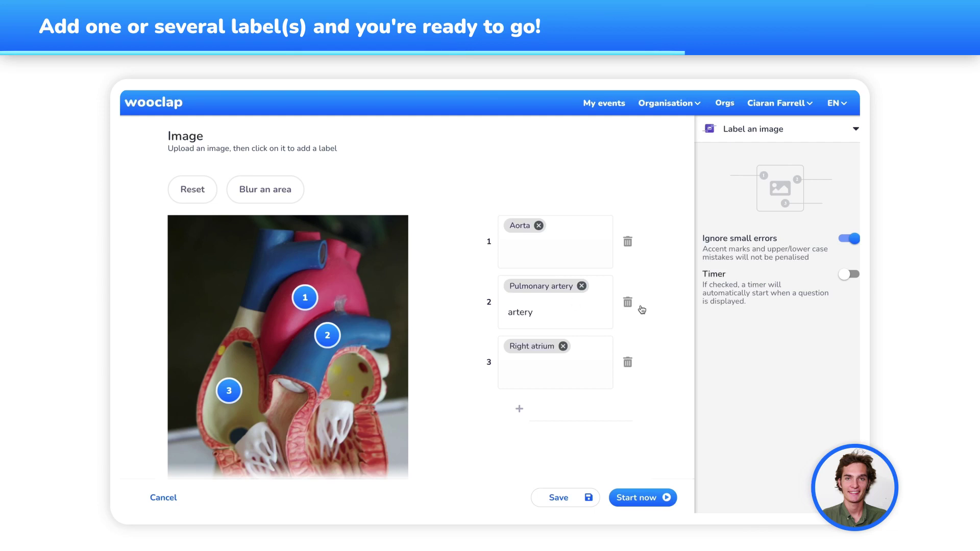
key("Return")
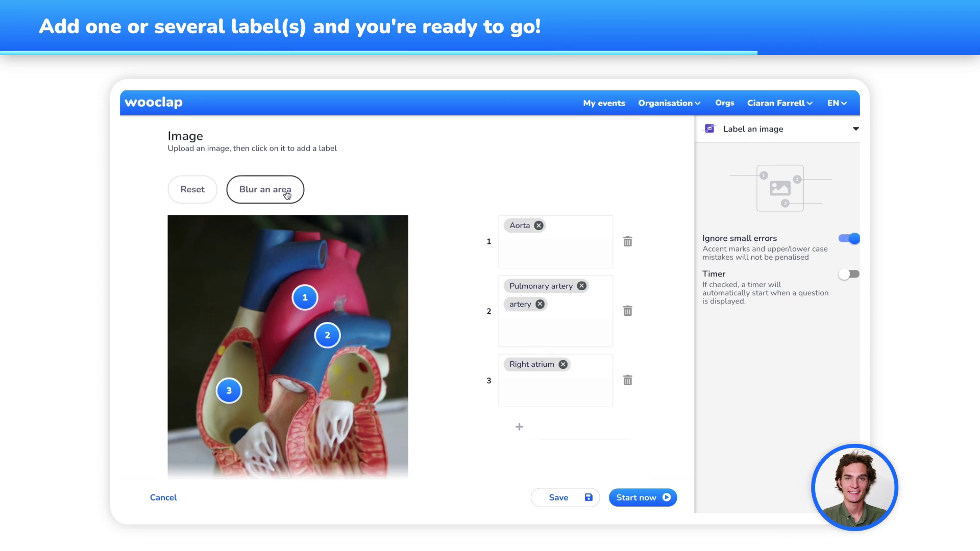
Step: Blur a small area of the heart beside marker 1, then start the question live
left_click(287, 195)
left_click_drag(201, 238, 249, 279)
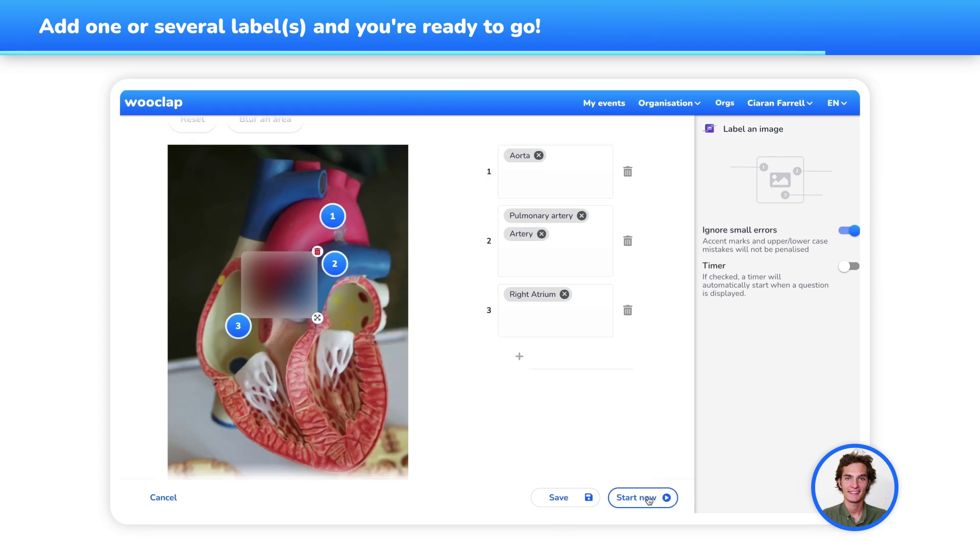
left_click(649, 501)
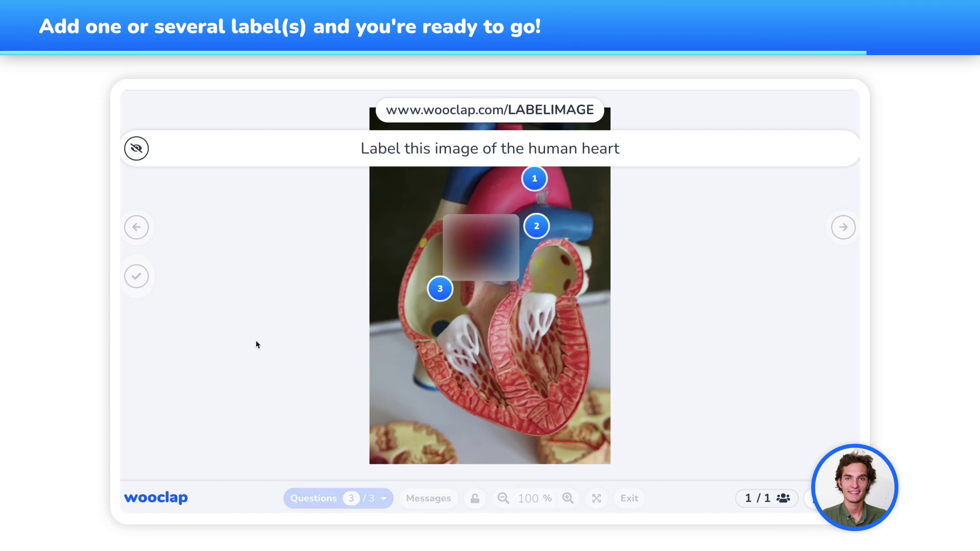
Step: Close voting and reveal the correct answers for markers 1 and 3
left_click(137, 277)
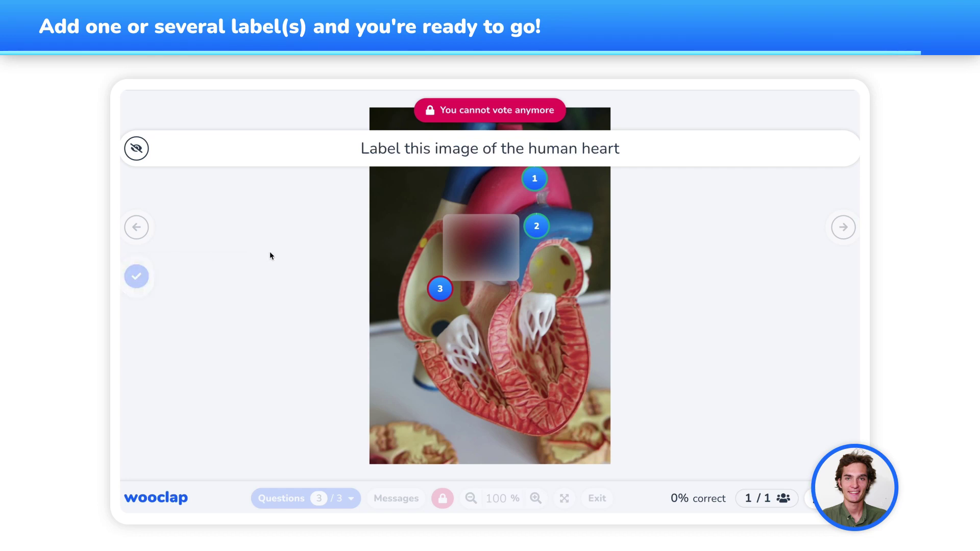
left_click(533, 180)
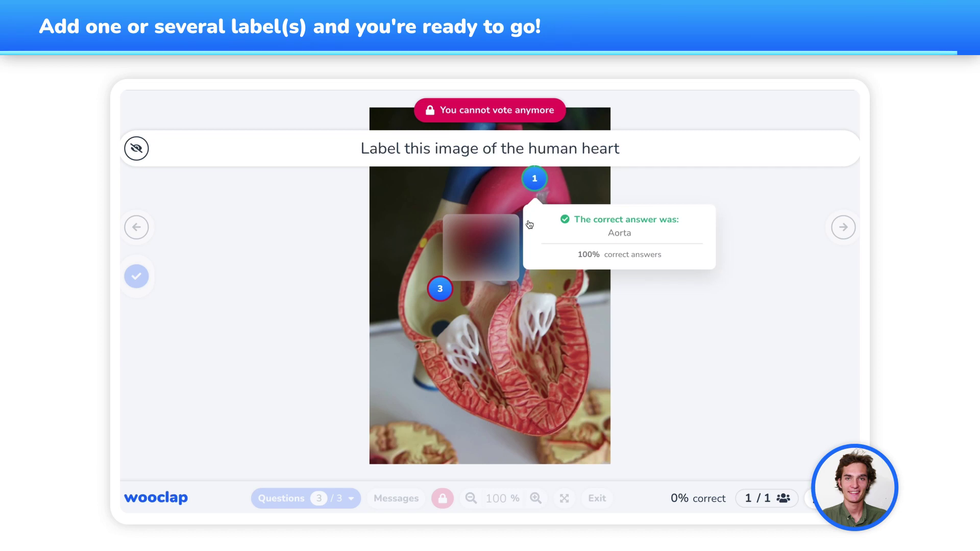
left_click(448, 294)
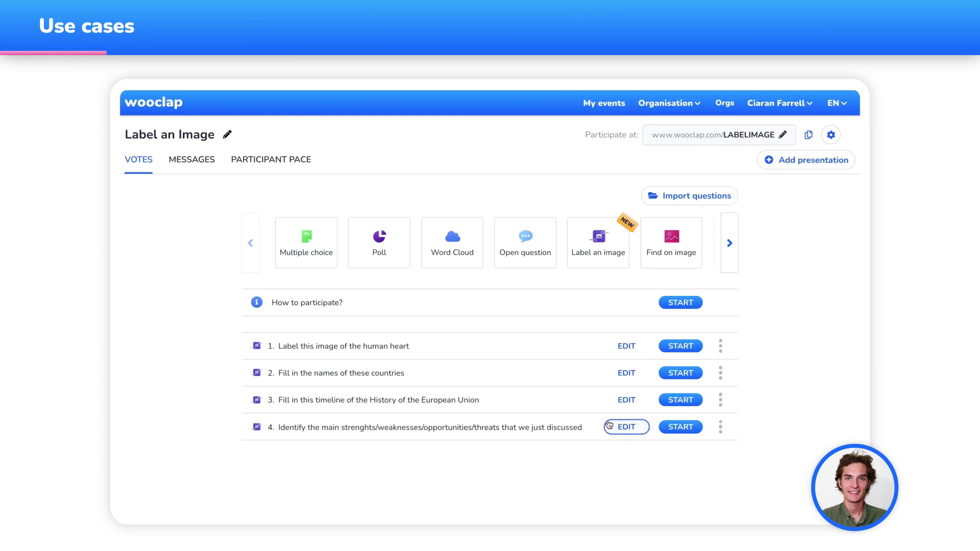
Step: Present question 1 live and advance through the Africa map and EU timeline to the SWOT quadrant, 4/4
left_click(669, 348)
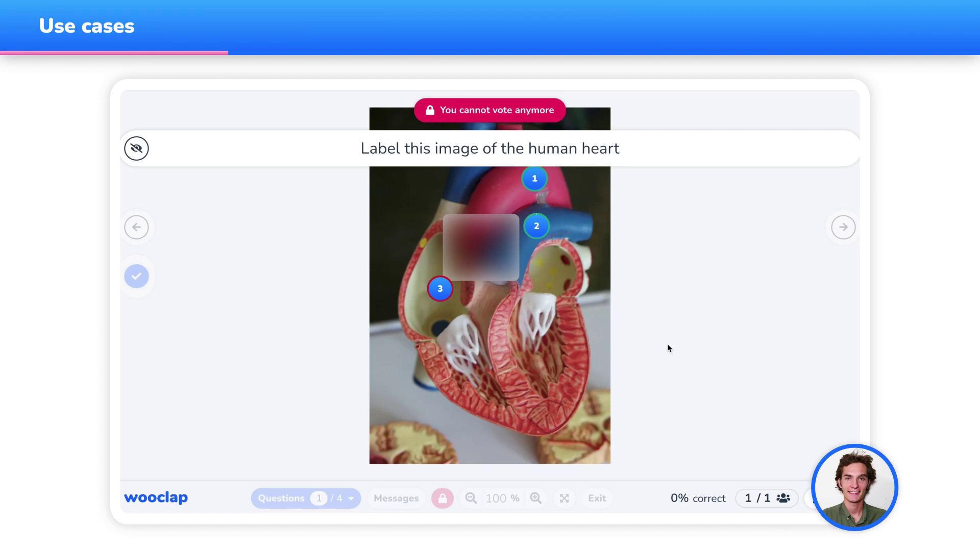
key("Right")
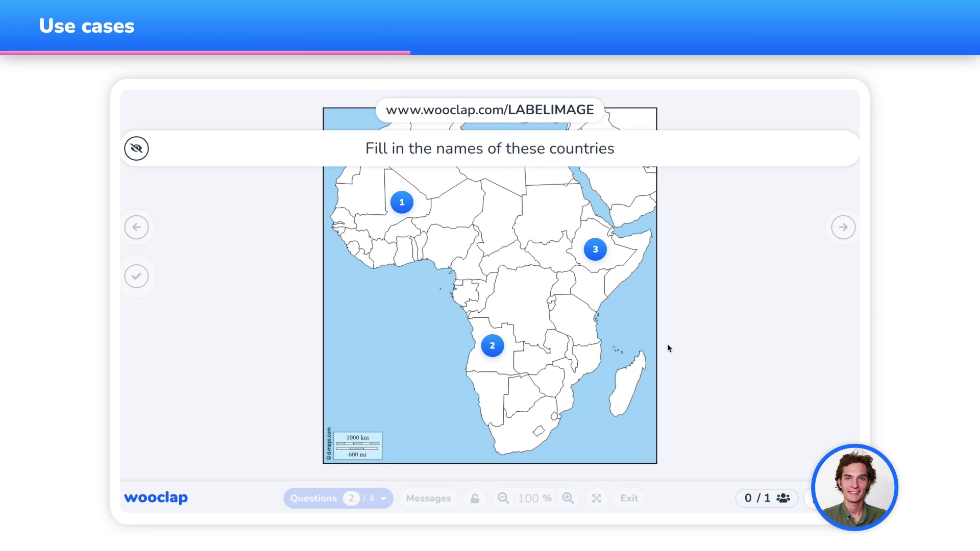
key("Right")
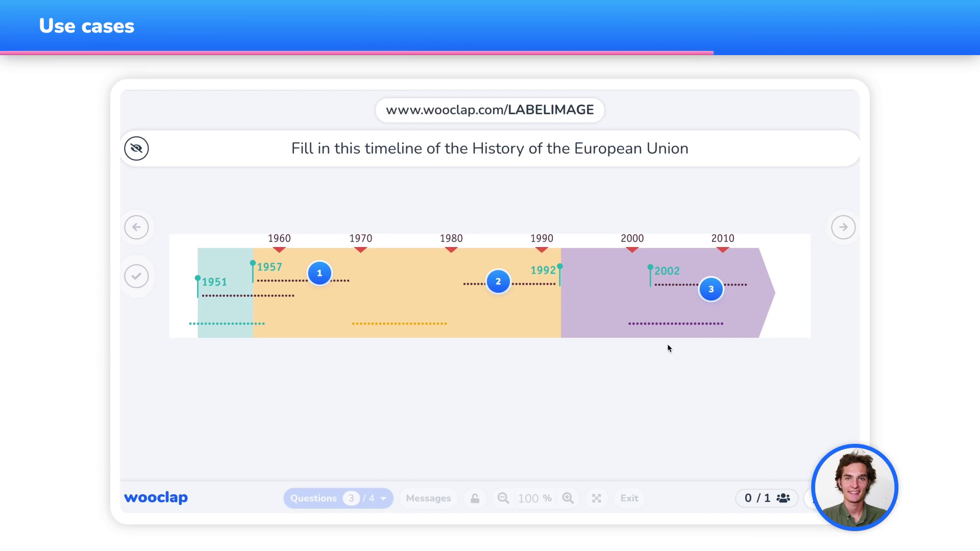
key("Right")
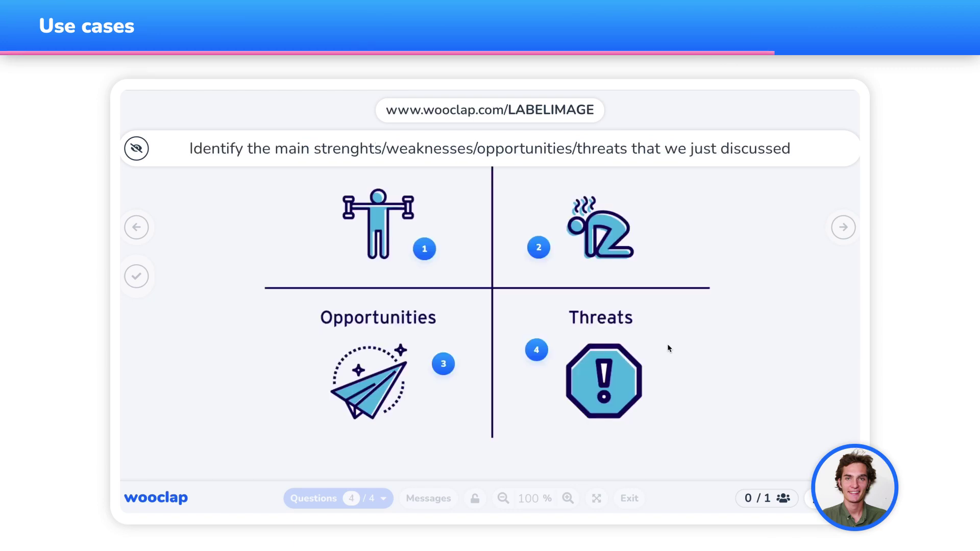